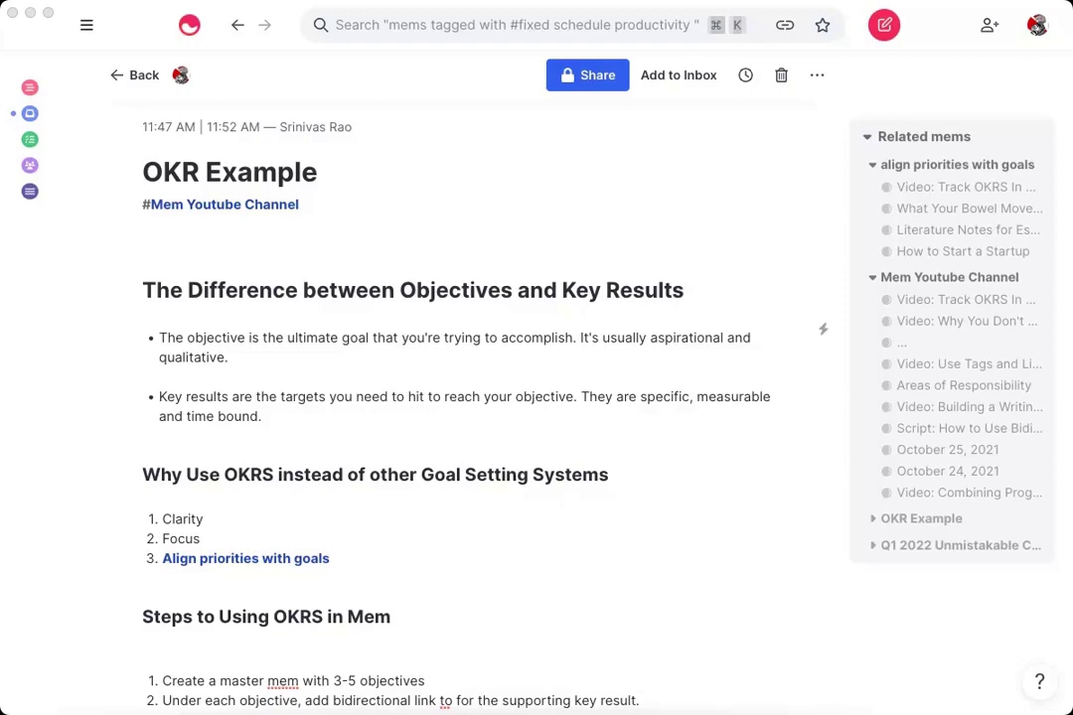
- Open the Q1 2022 Unmistakable Creative Objectives and Key Results mem from the Example section of the OKR Example mem in full view
click(209, 10)
scroll(518, 280, down, 2)
scroll(517, 280, down, 3)
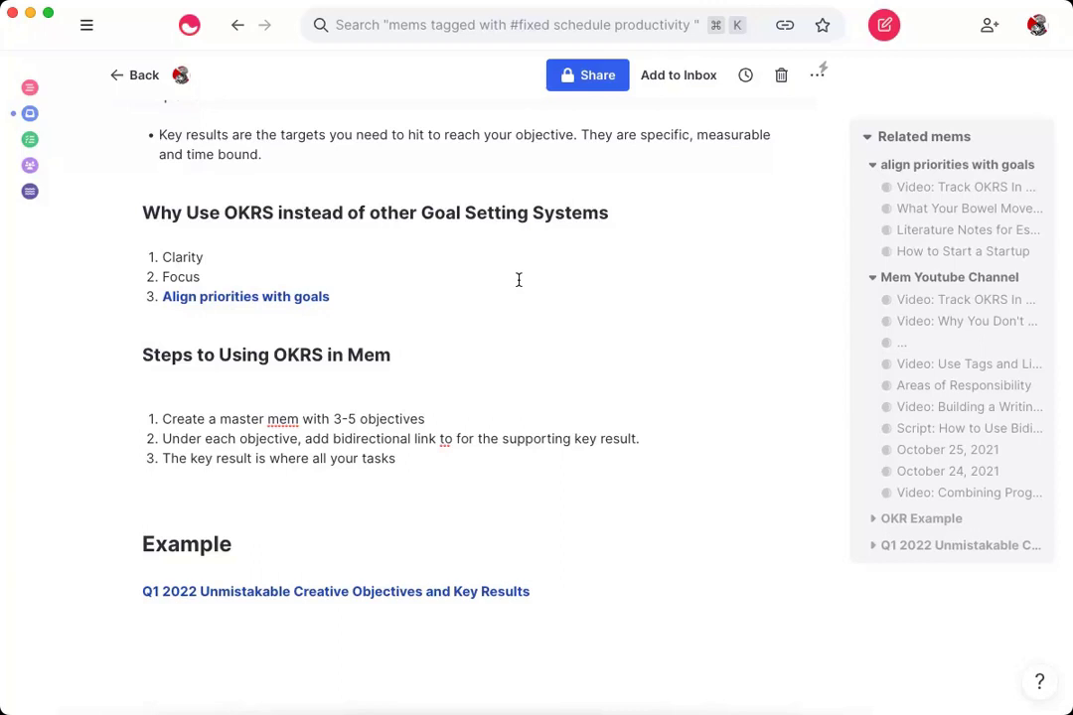
scroll(477, 420, down, 1)
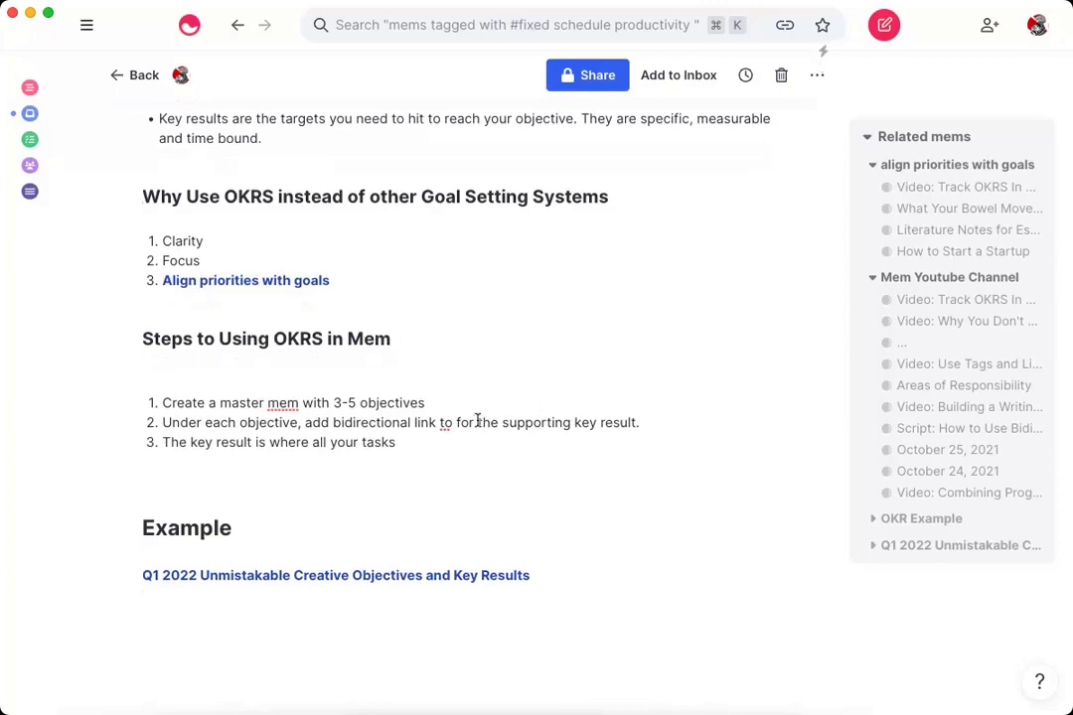
click(350, 572)
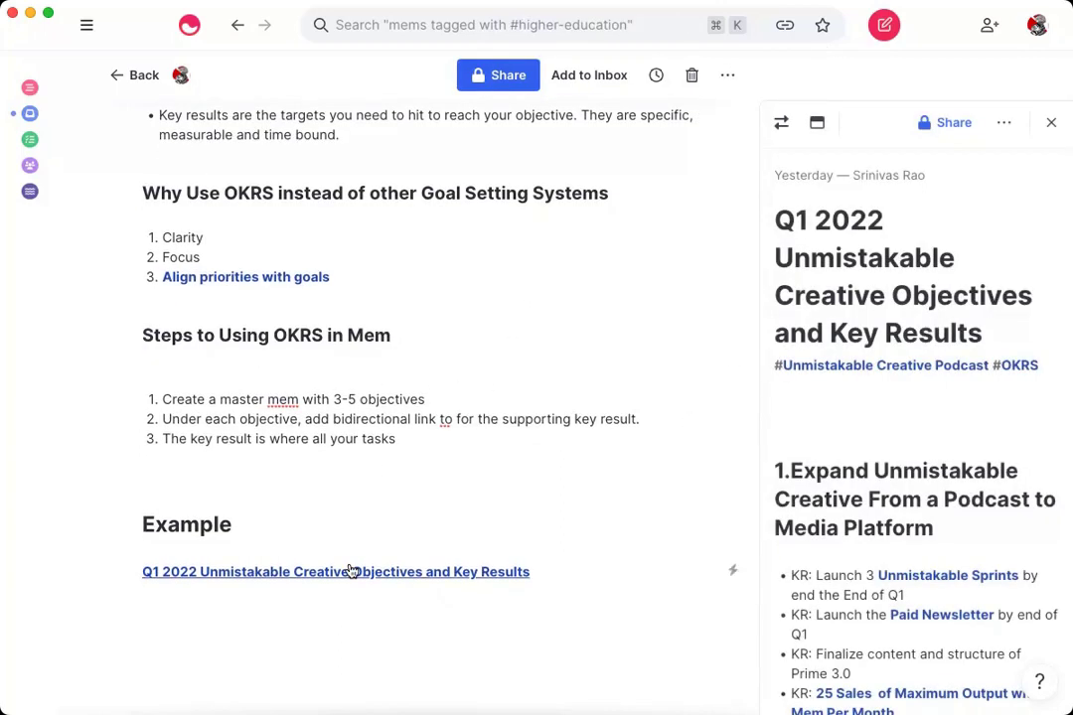
click(816, 122)
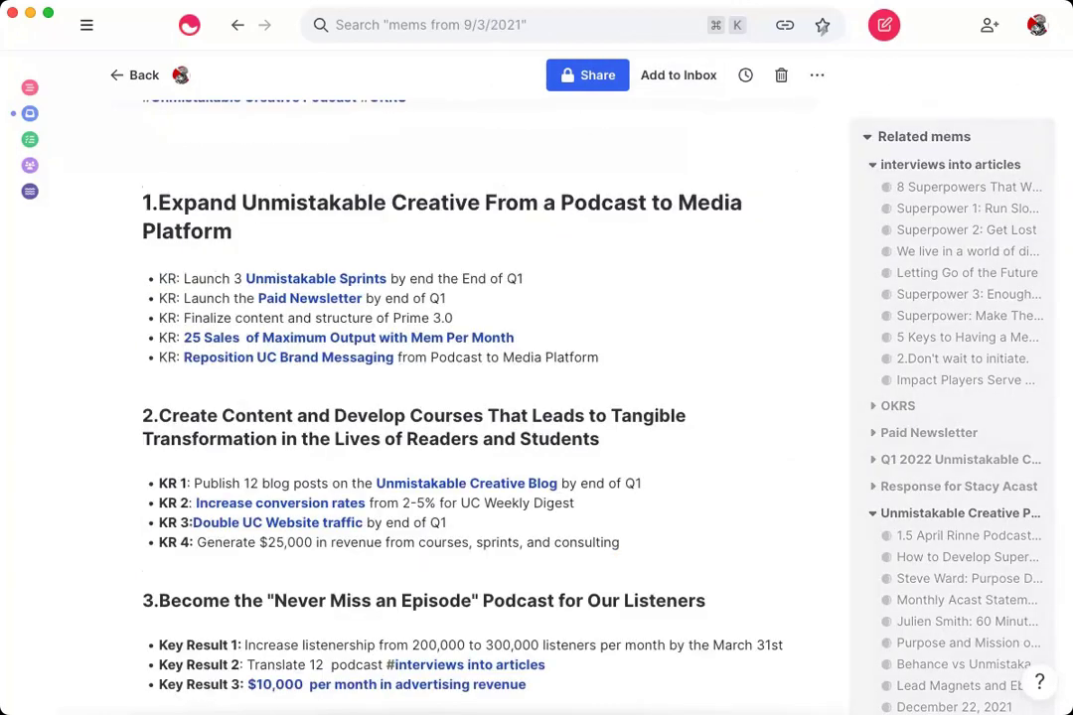
- Review the numbered objectives and the key results listed under each one in the Q1 2022 objectives mem
scroll(435, 220, up, 5)
scroll(512, 243, down, 4)
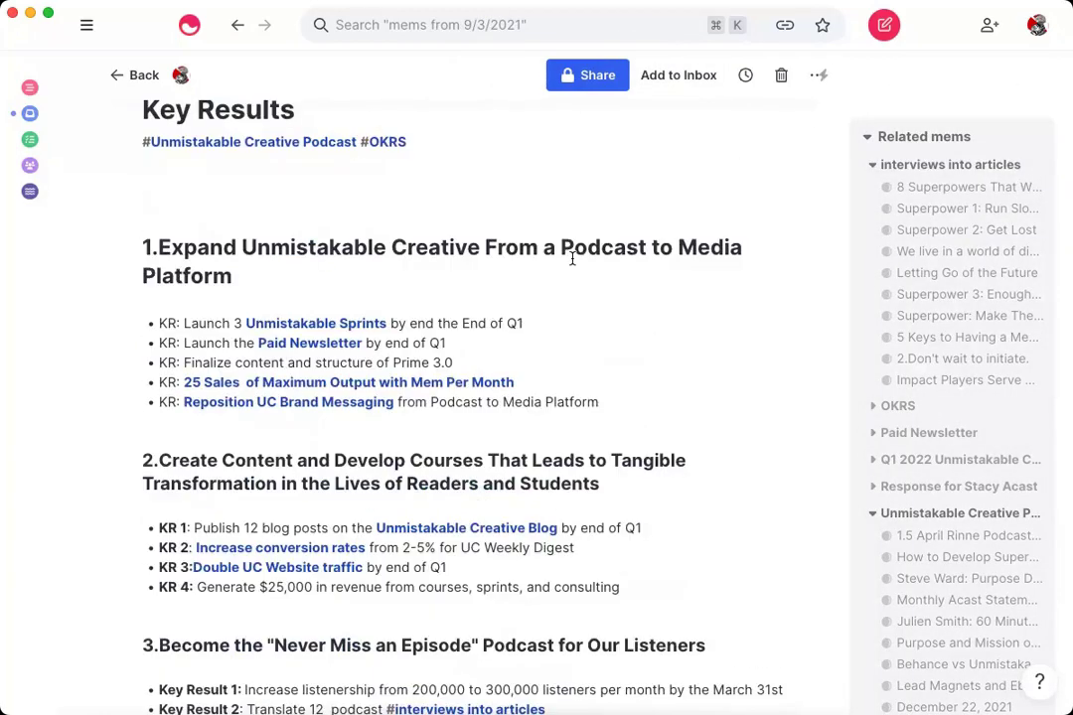
scroll(574, 260, down, 1)
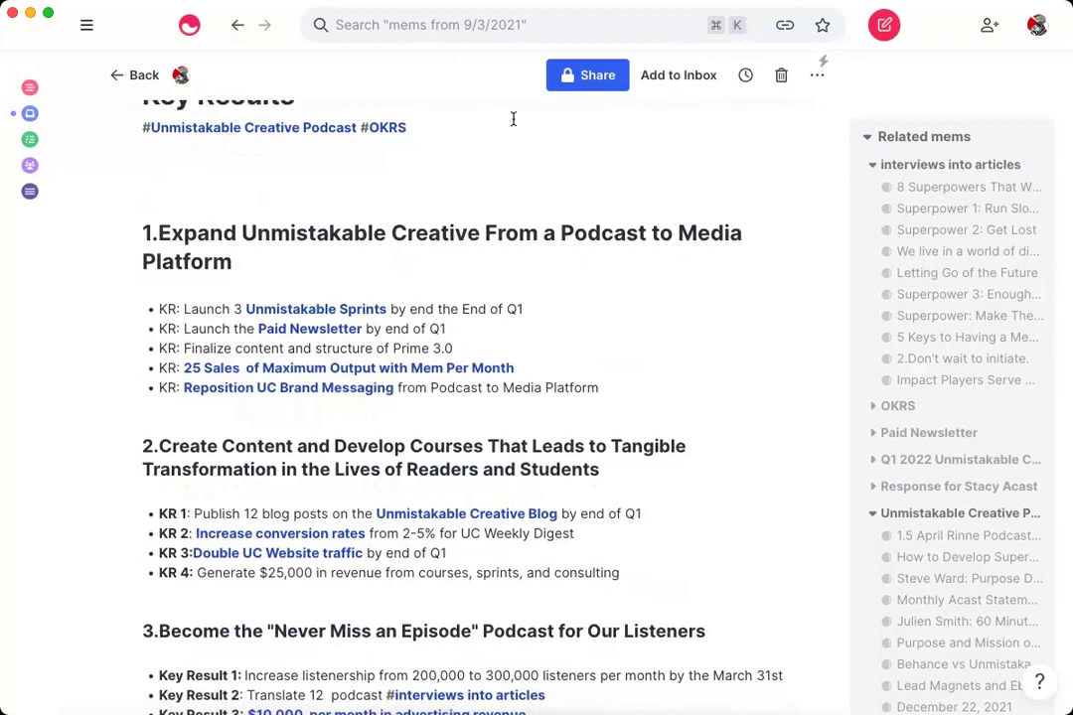
scroll(553, 244, down, 3)
scroll(299, 172, down, 4)
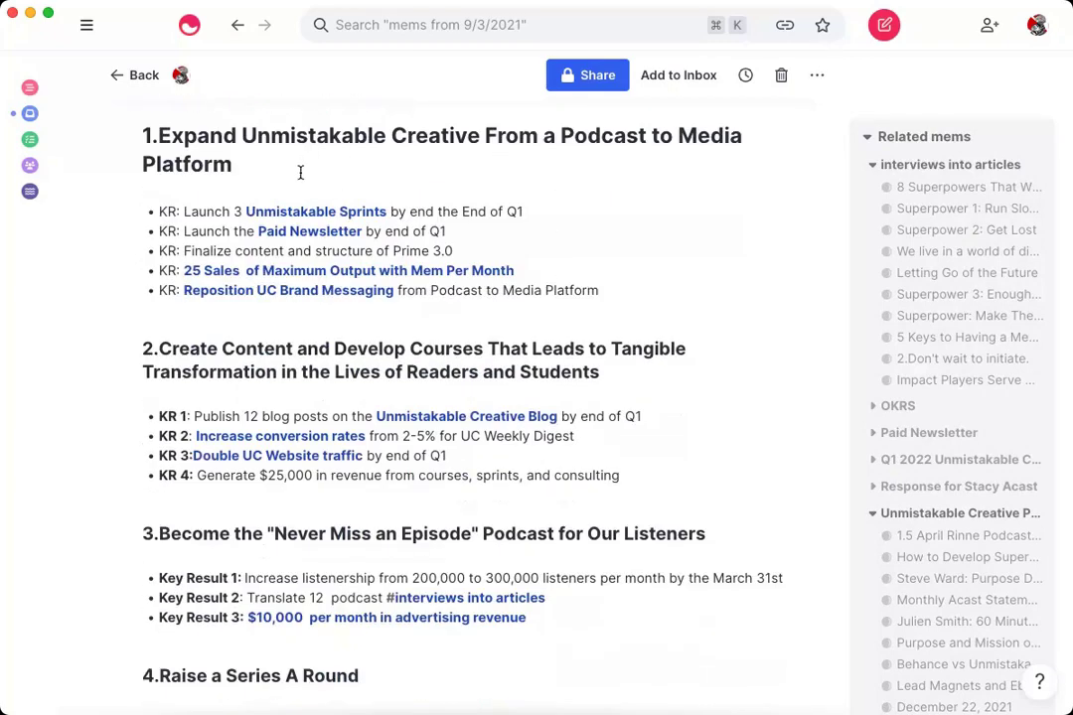
scroll(230, 170, up, 2)
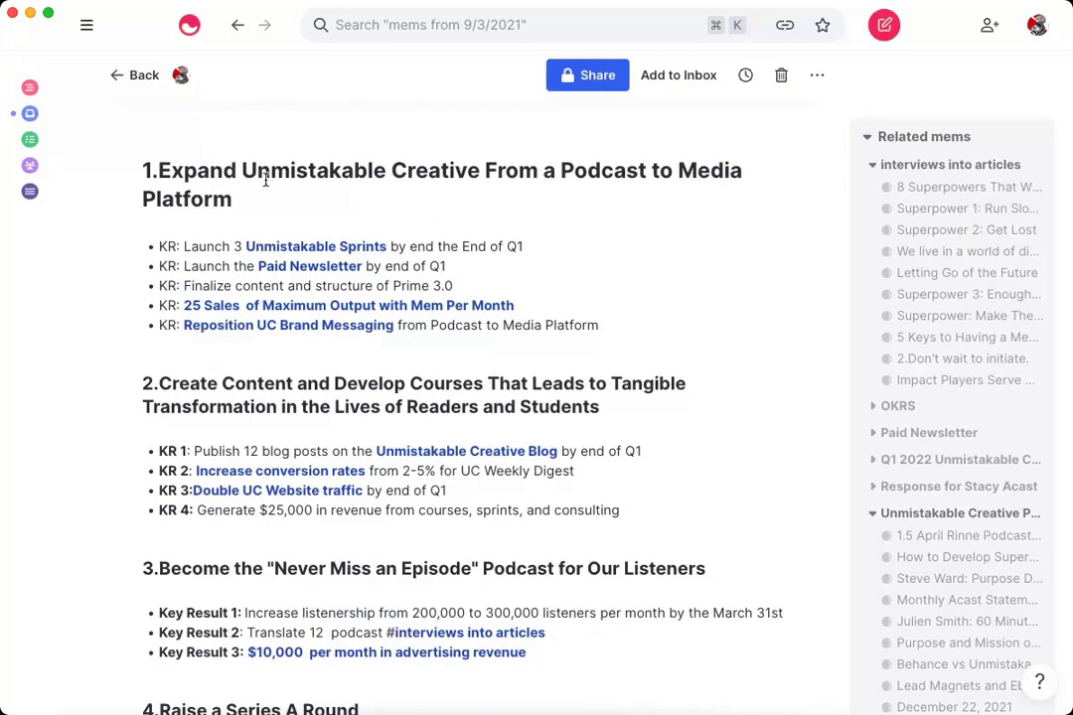
scroll(253, 177, up, 1)
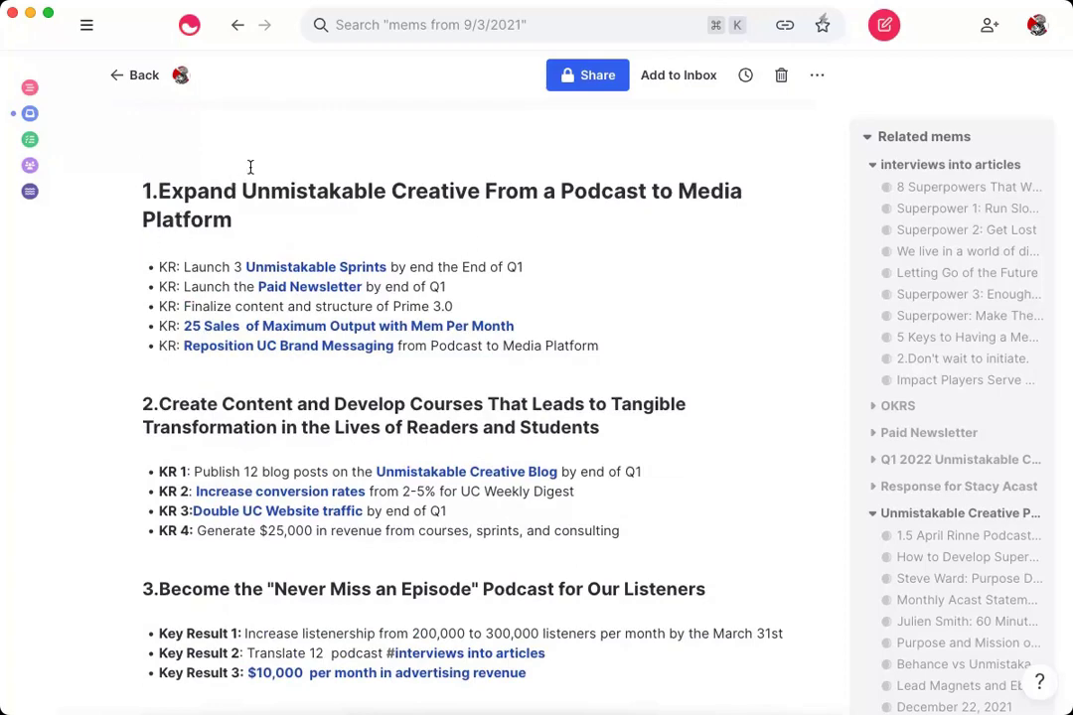
scroll(337, 189, down, 1)
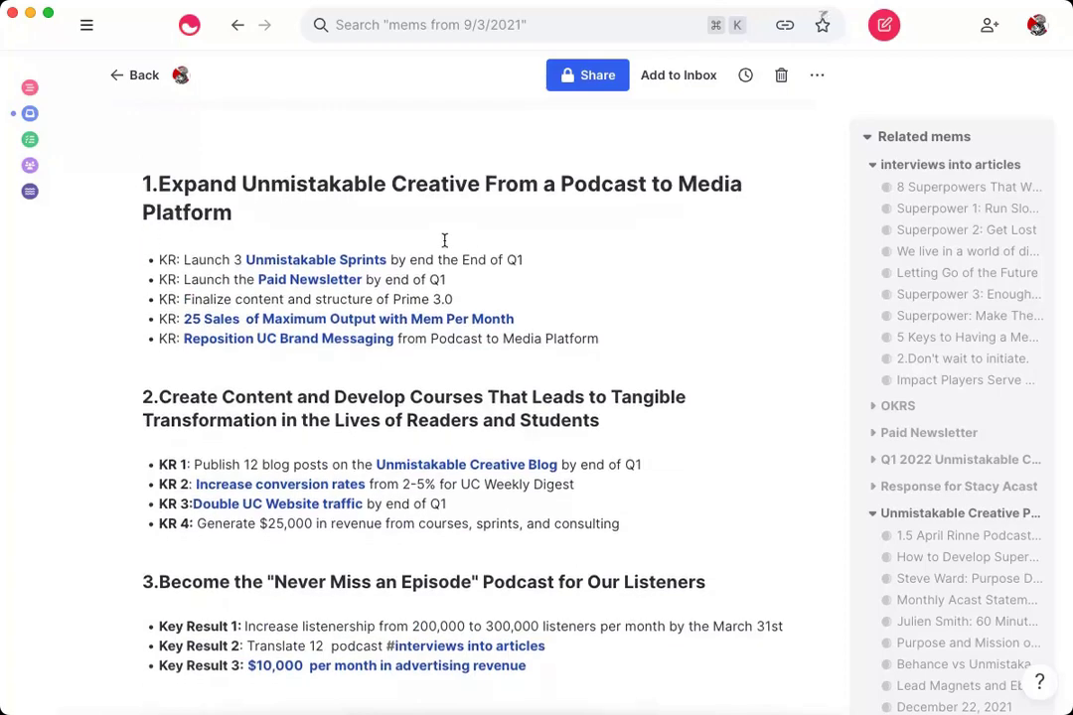
scroll(476, 249, down, 5)
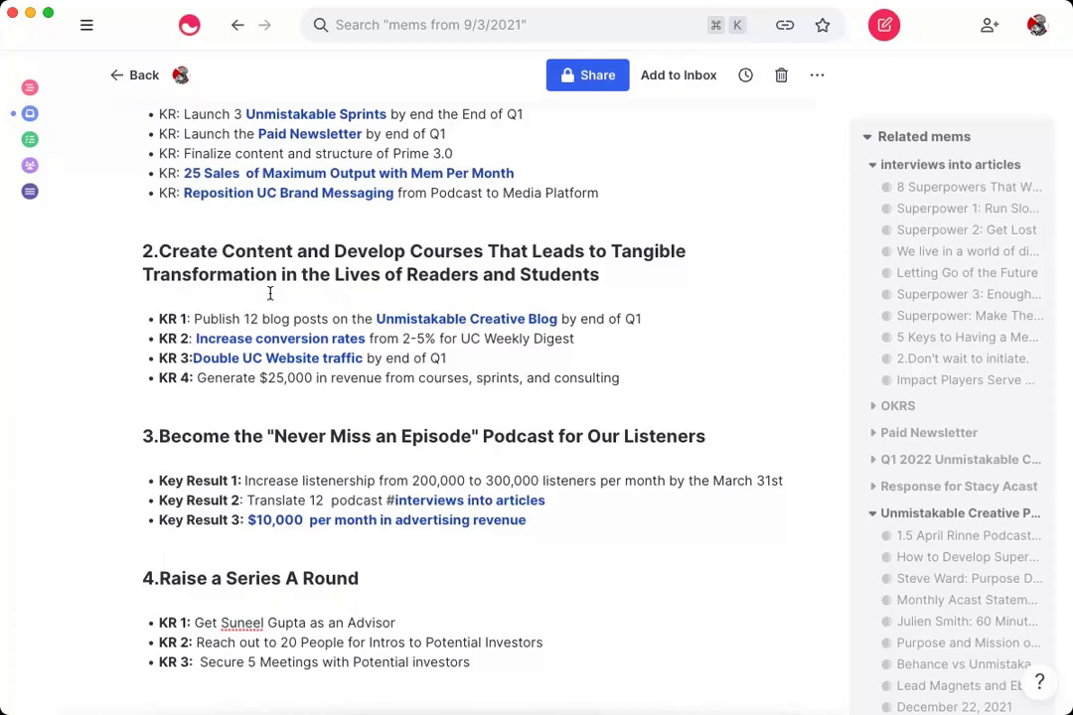
- Open the linked key result 25 Sales of Maximum Output with Mem Per Month under the first objective in full view
scroll(326, 319, up, 1)
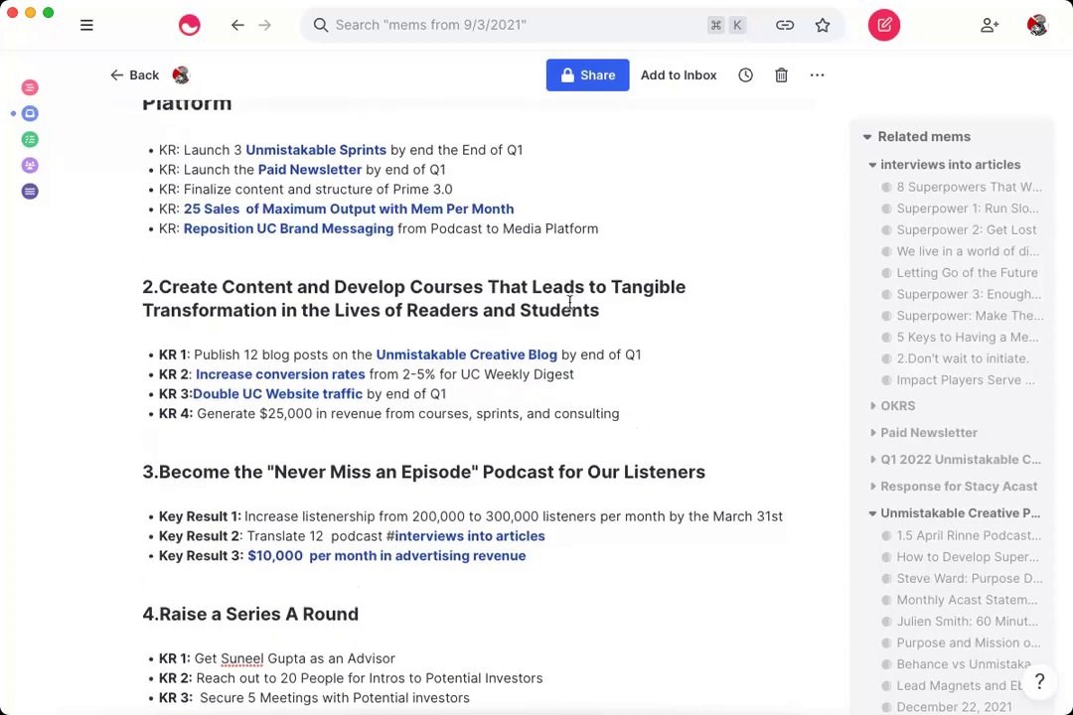
scroll(569, 302, up, 1)
click(467, 239)
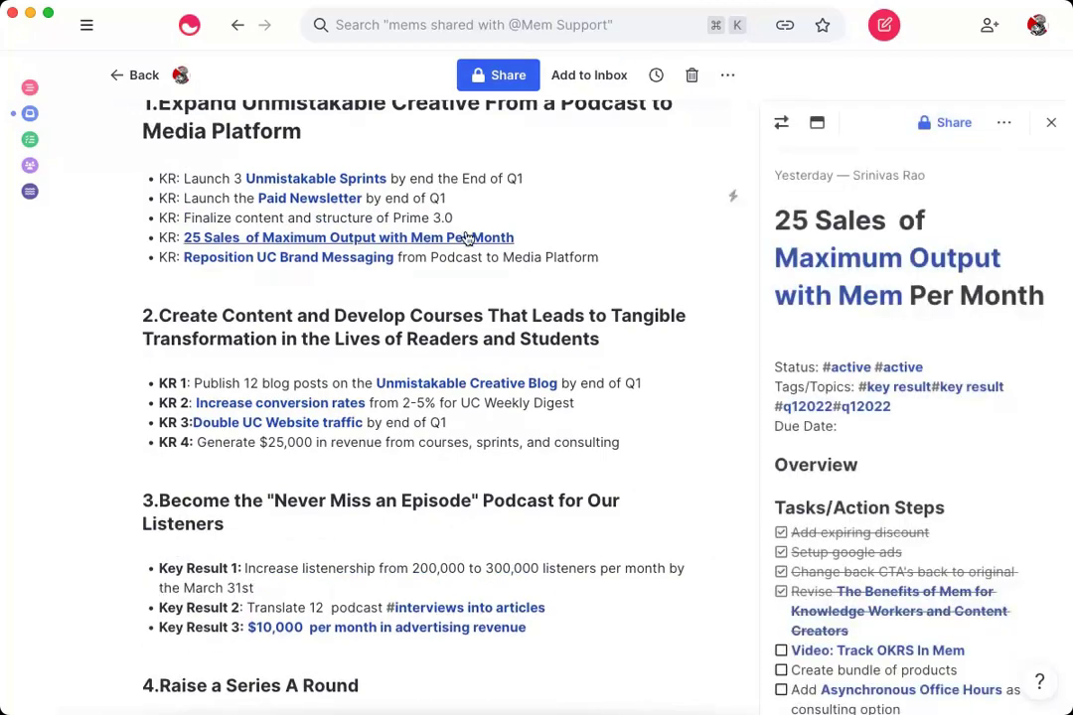
click(817, 123)
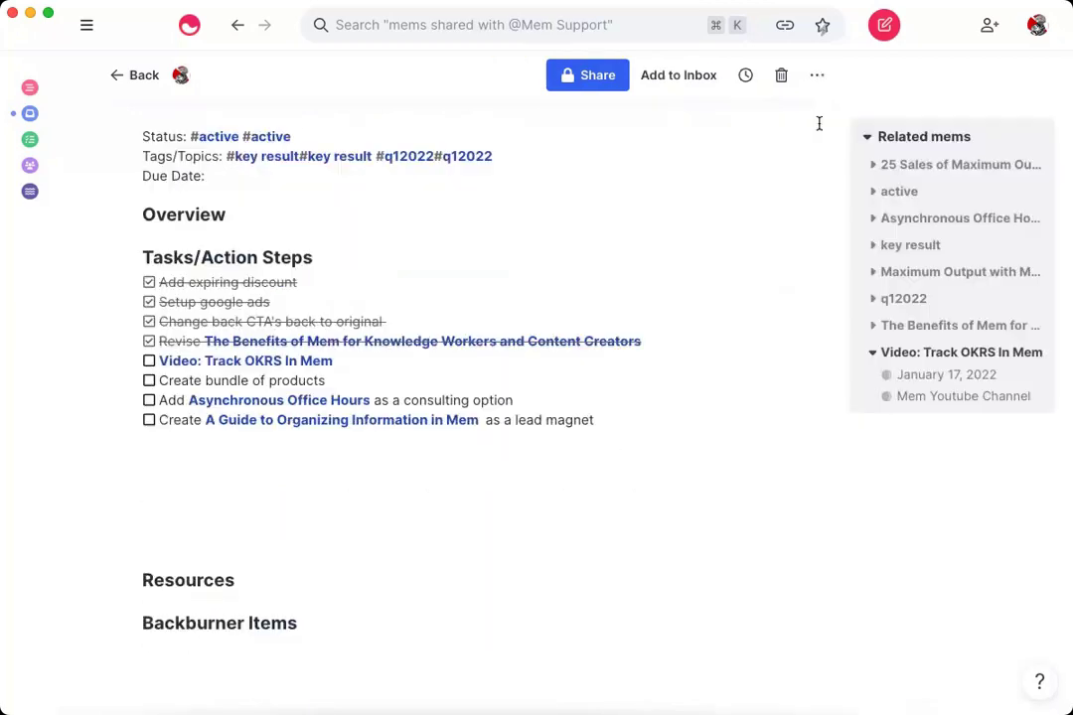
- Examine the key result mem's status, tags, Tasks/Action Steps checklist, and Resources and Backburner Items sections
scroll(448, 227, up, 3)
scroll(367, 298, down, 1)
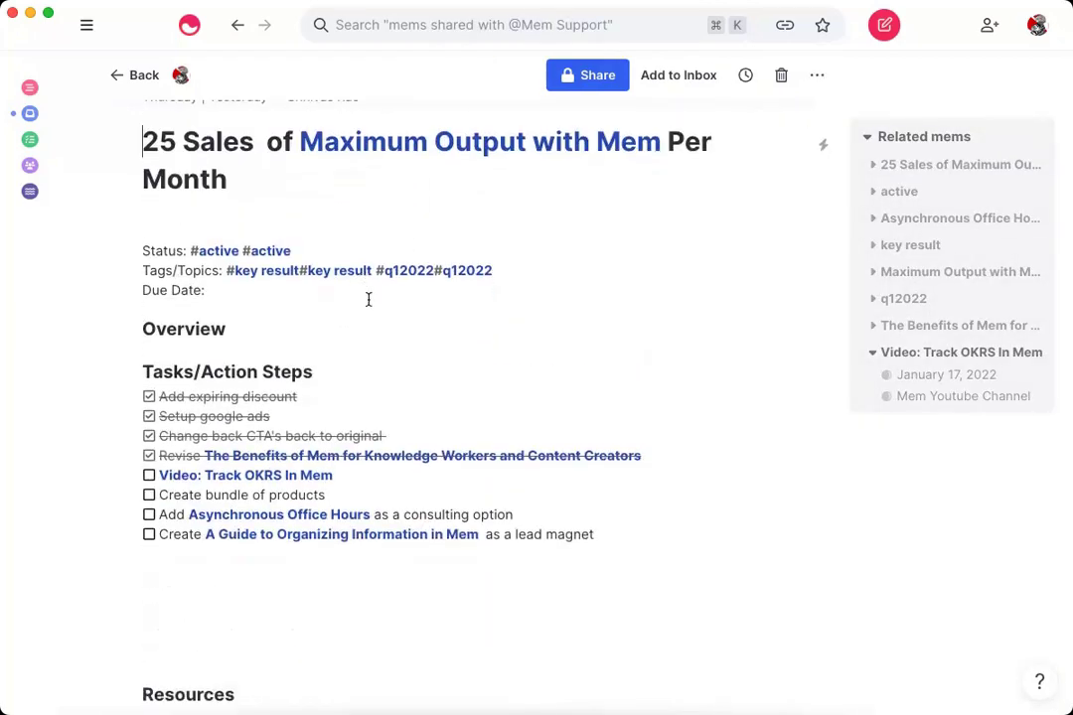
scroll(395, 216, up, 2)
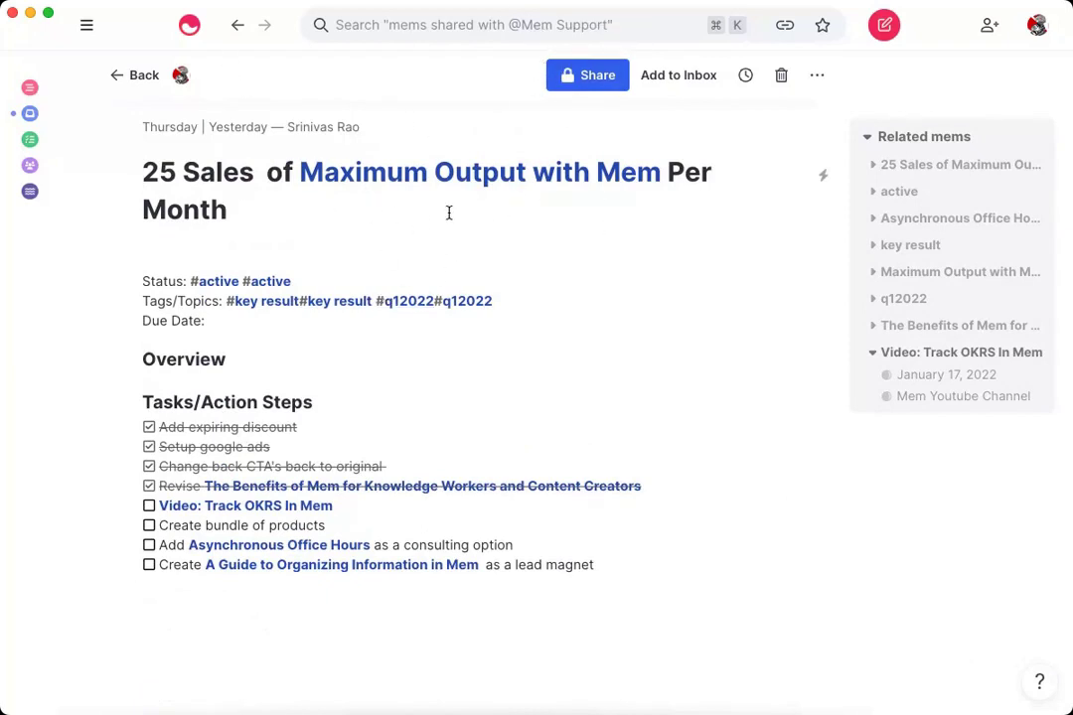
scroll(450, 211, down, 1)
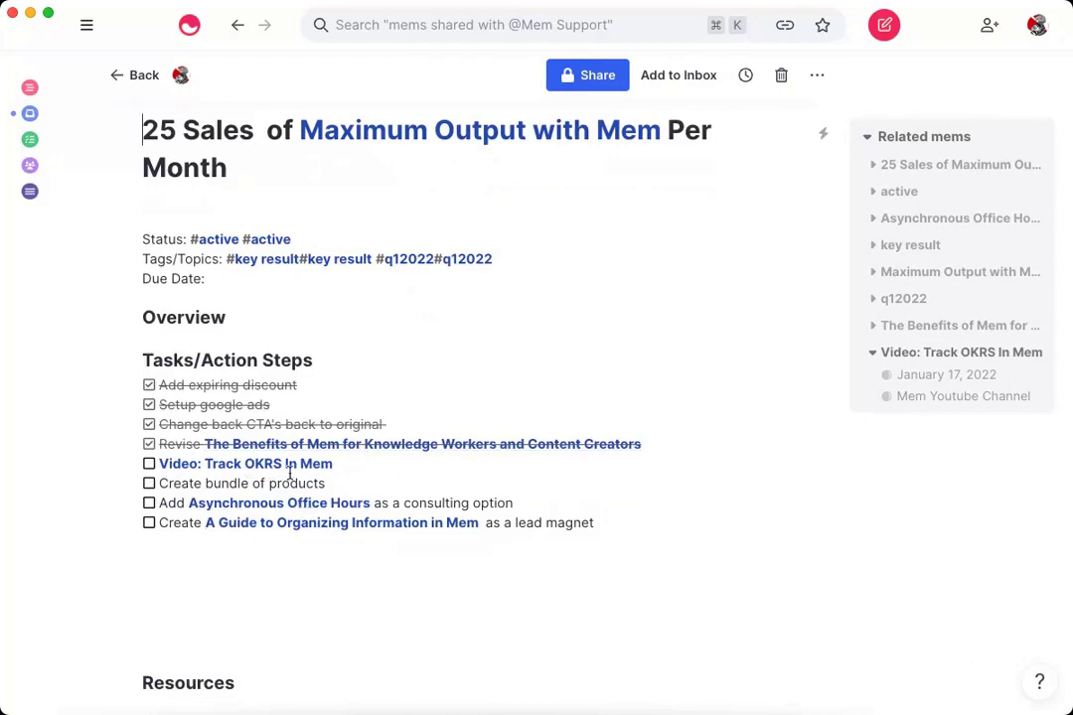
scroll(381, 368, down, 1)
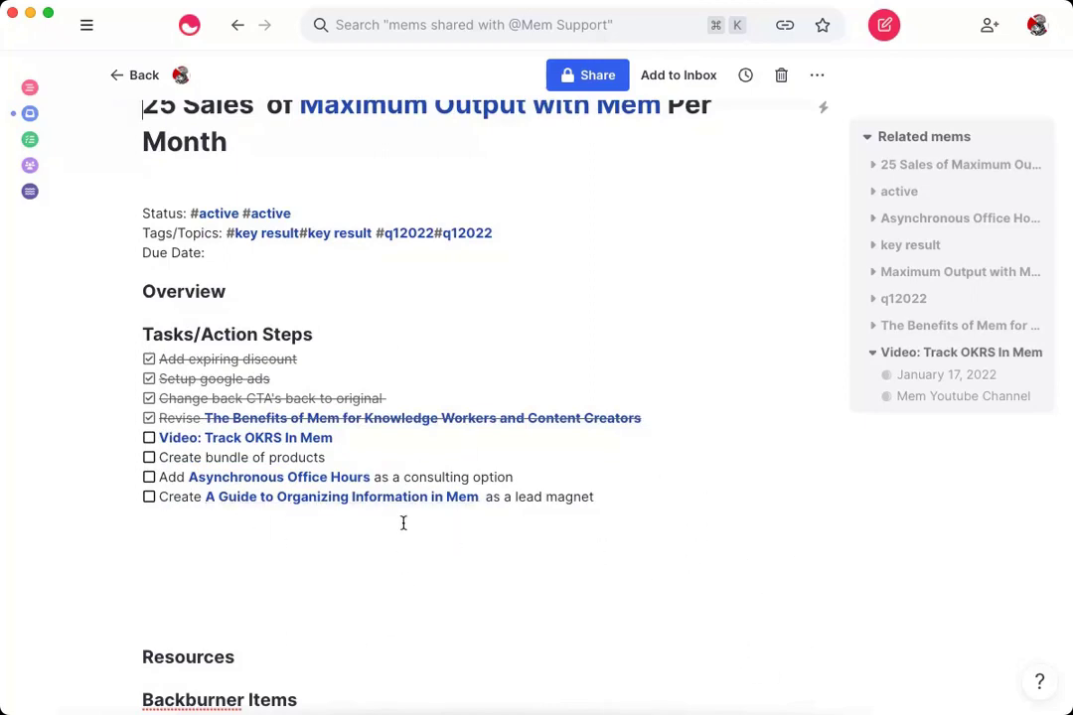
scroll(403, 522, up, 1)
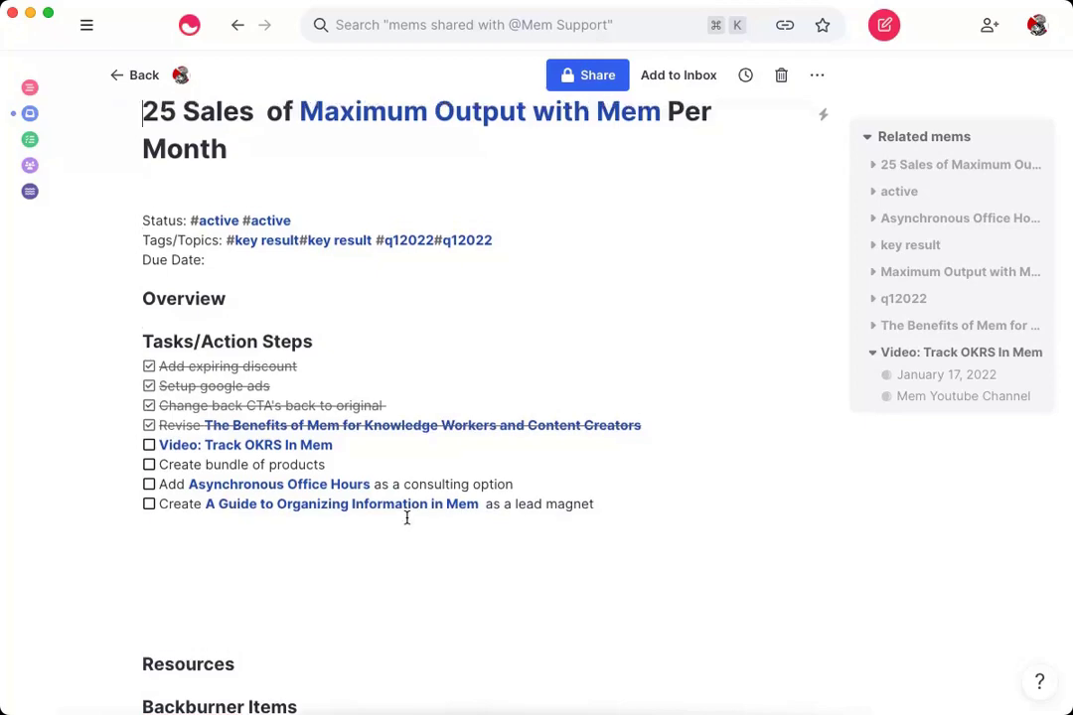
scroll(407, 517, down, 5)
scroll(407, 516, up, 6)
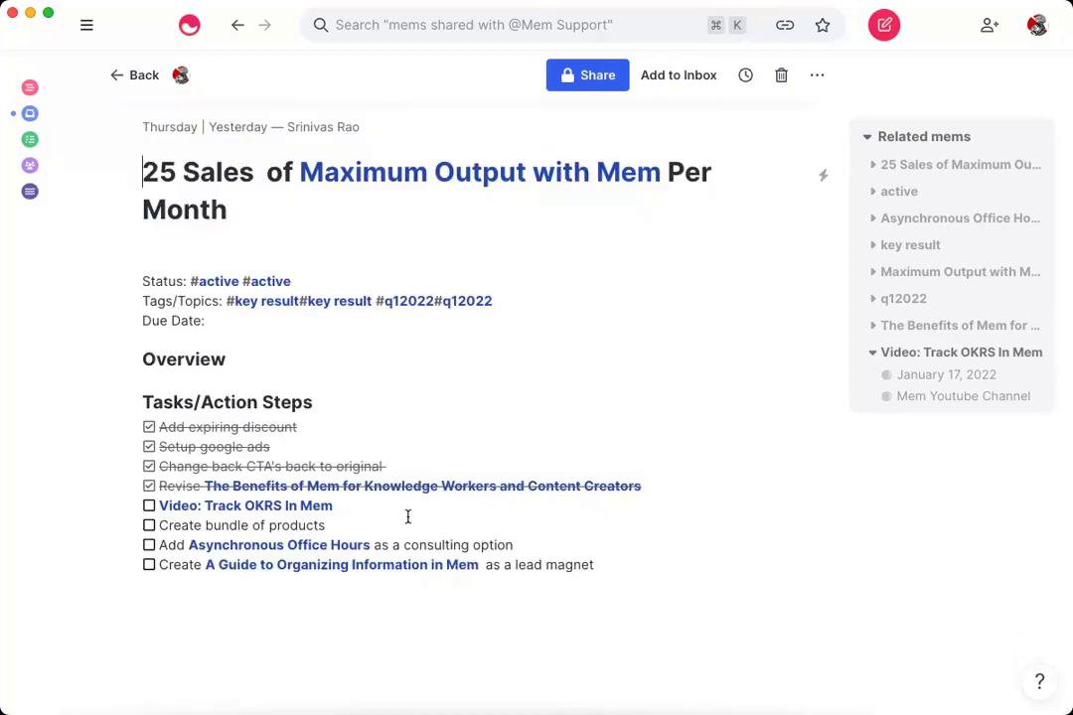
scroll(300, 328, down, 1)
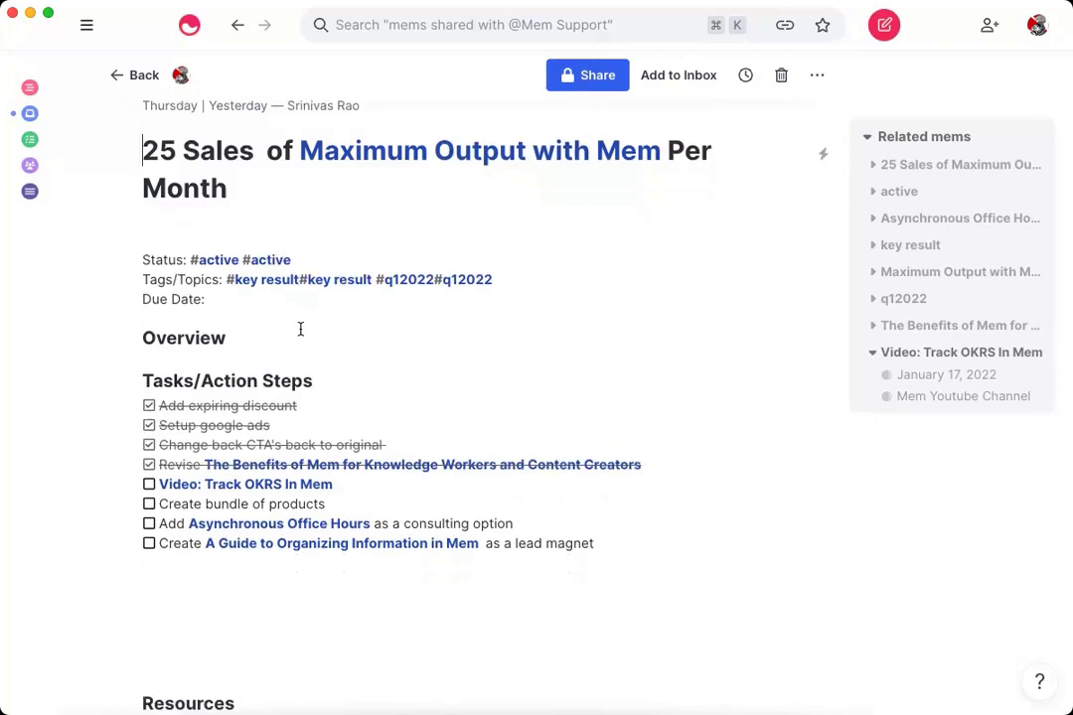
scroll(306, 330, down, 1)
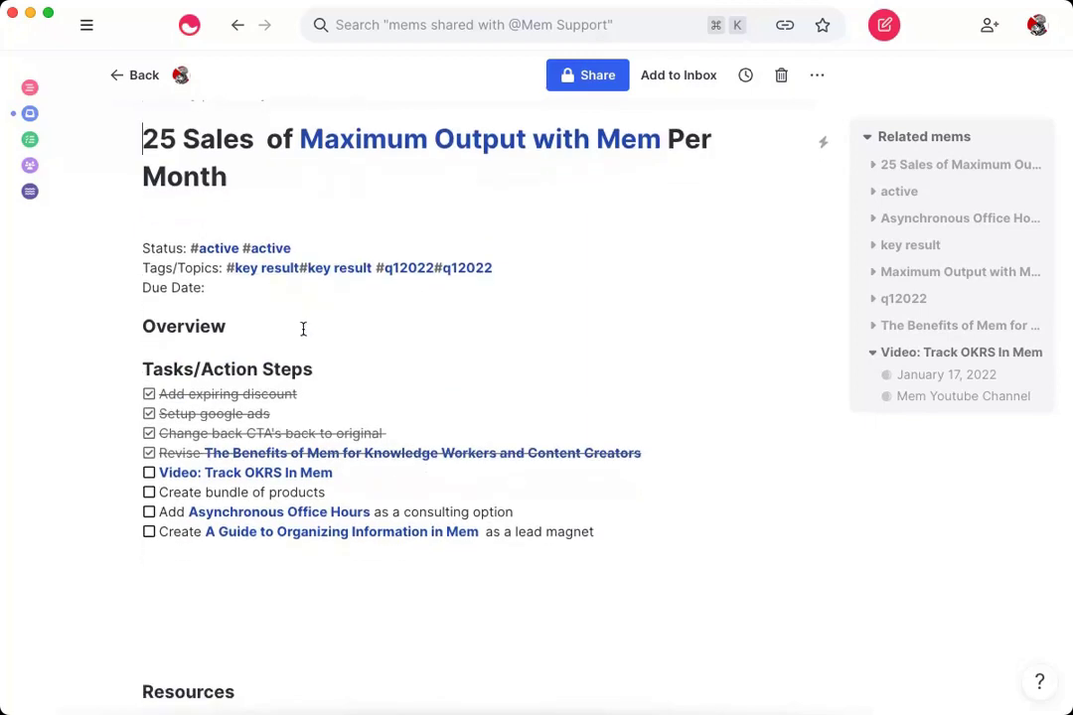
scroll(320, 299, down, 1)
scroll(326, 291, down, 1)
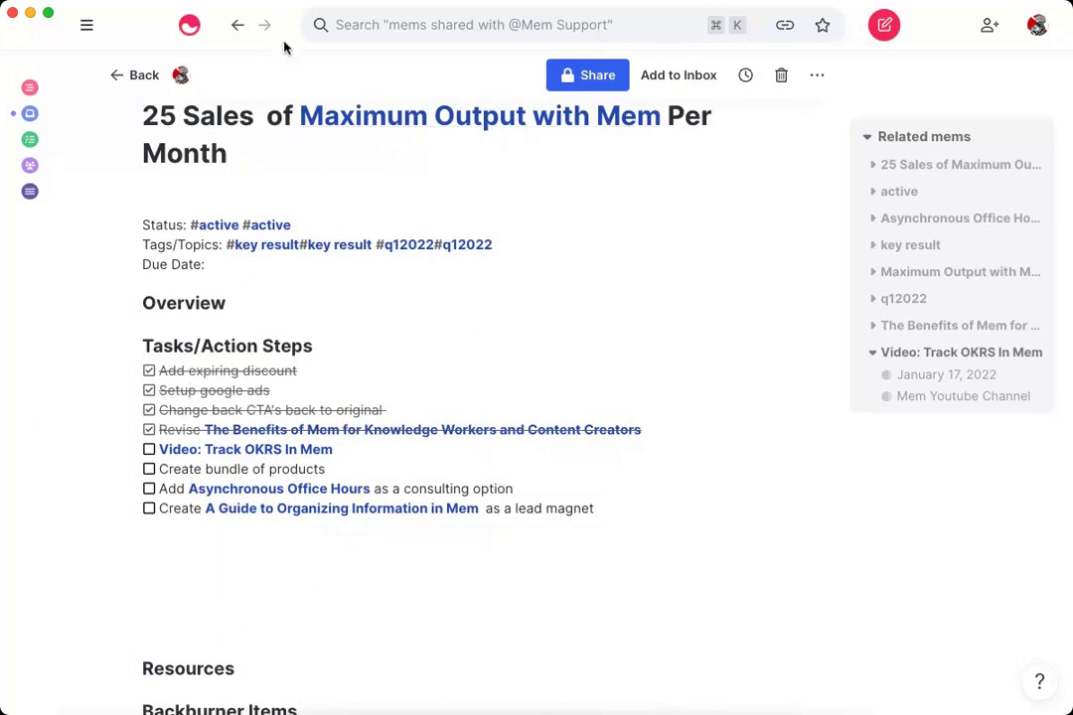
- Open the Tasks overview and find the open tasks belonging to the 25 Sales of Maximum Output with Mem Per Month key result
scroll(307, 379, up, 1)
mouse_move(57, 141)
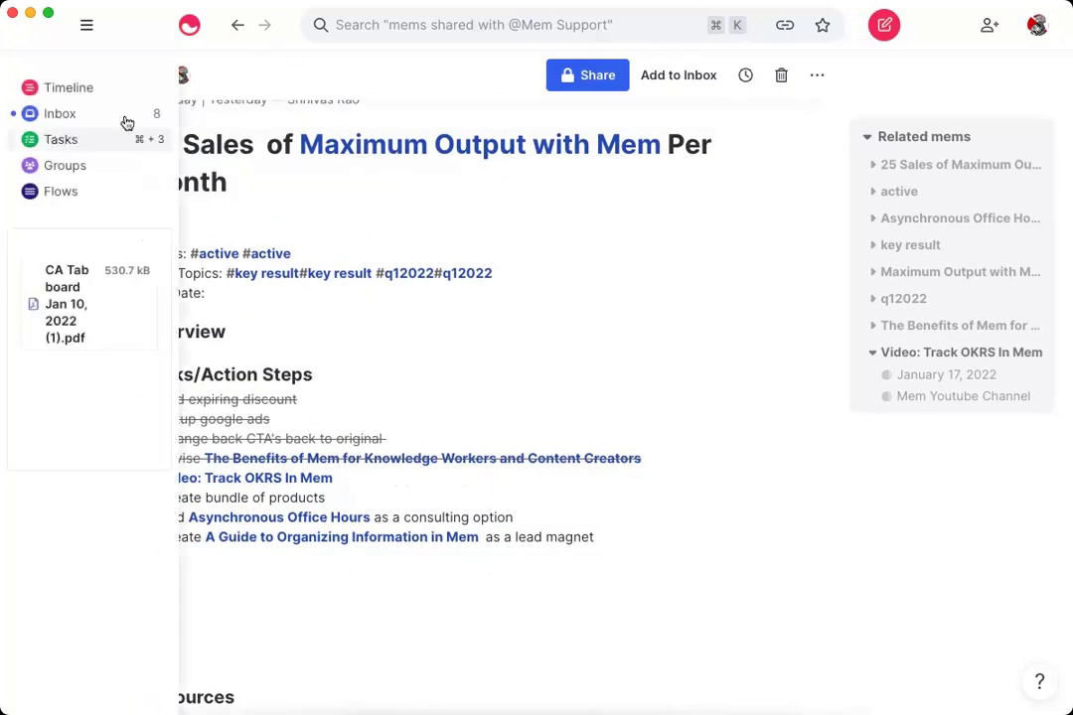
click(99, 139)
scroll(558, 292, down, 2)
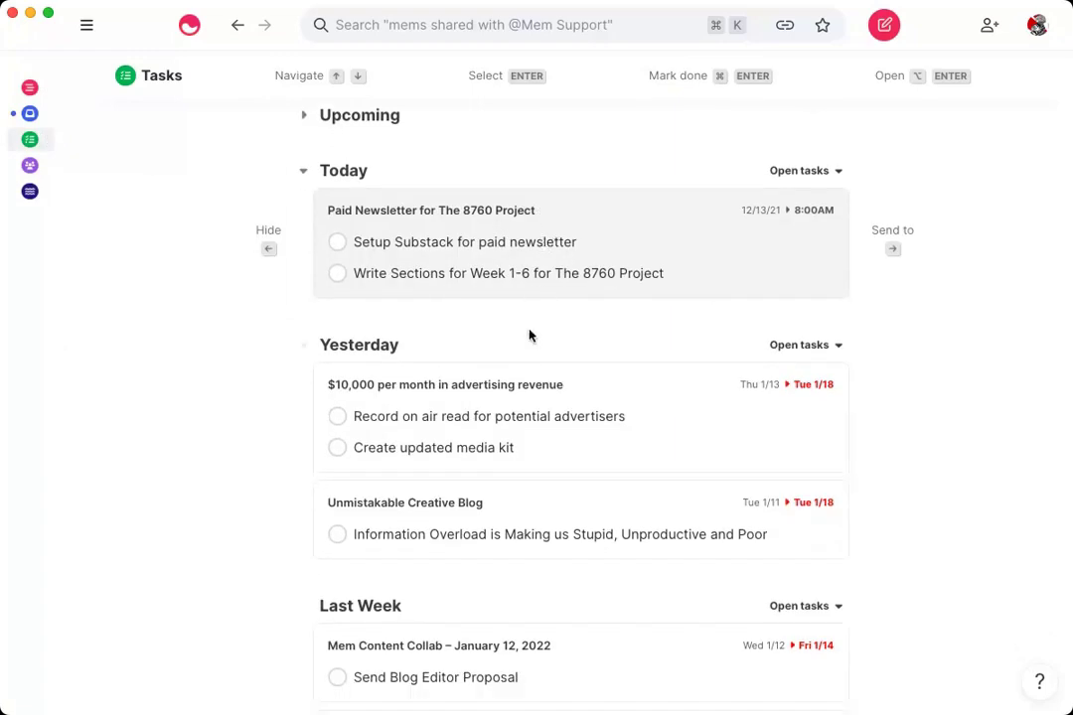
scroll(529, 336, down, 10)
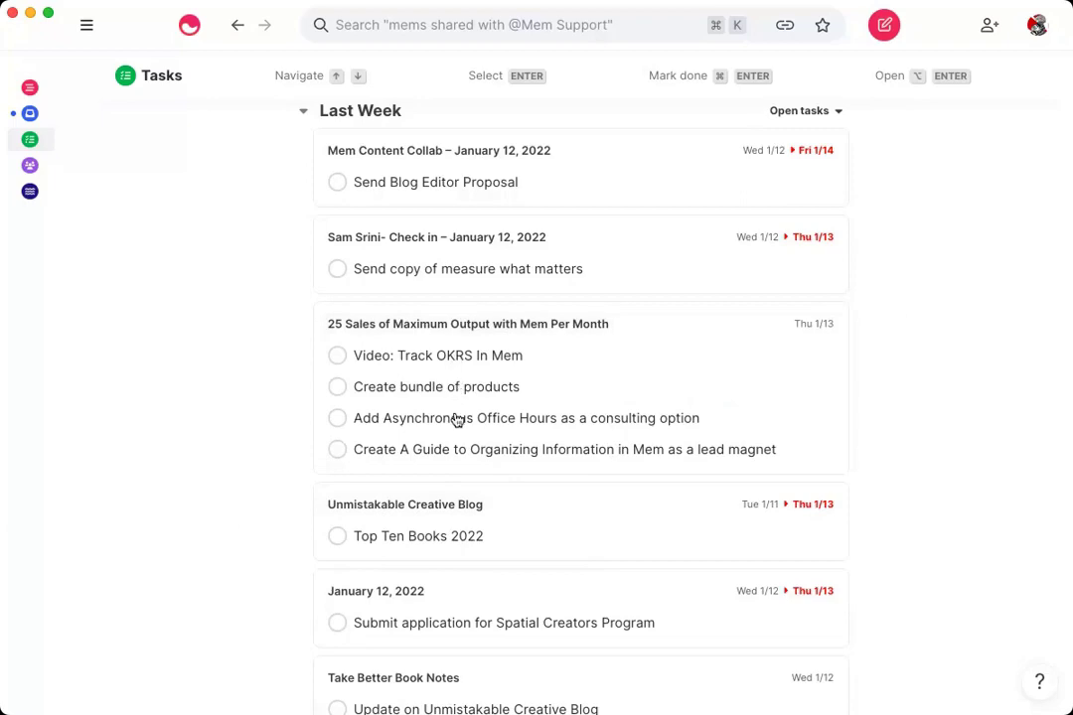
scroll(427, 500, down, 1)
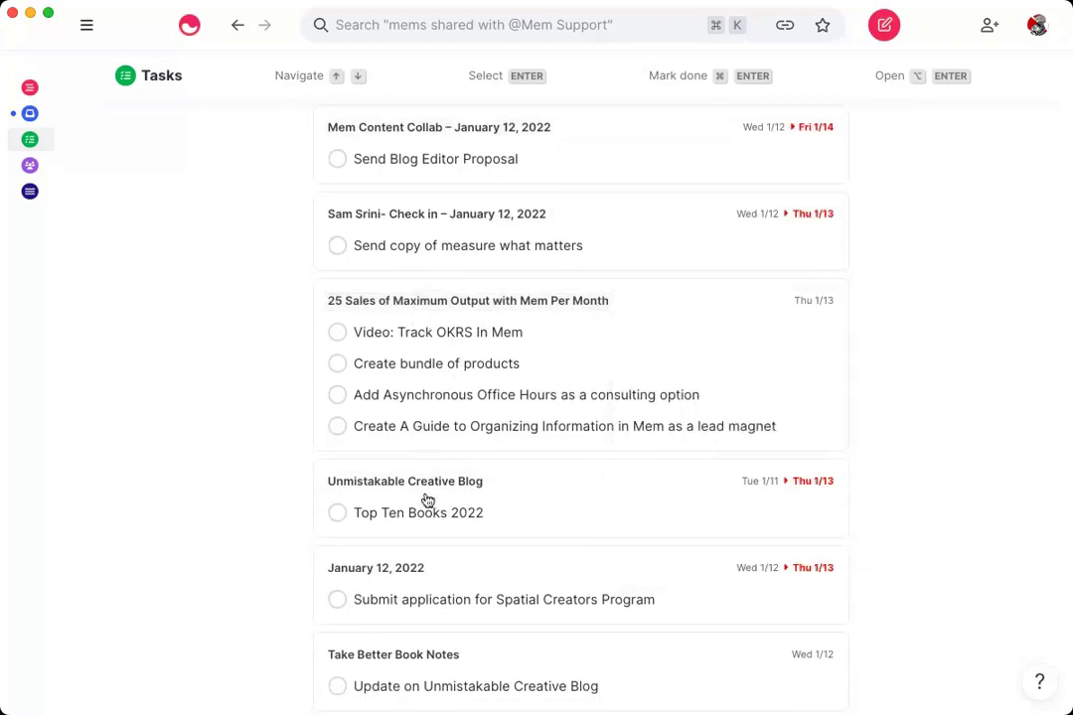
- From the 25 Sales mem, list the mems tagged #key result and preview Double UC Website traffic from that list
click(237, 25)
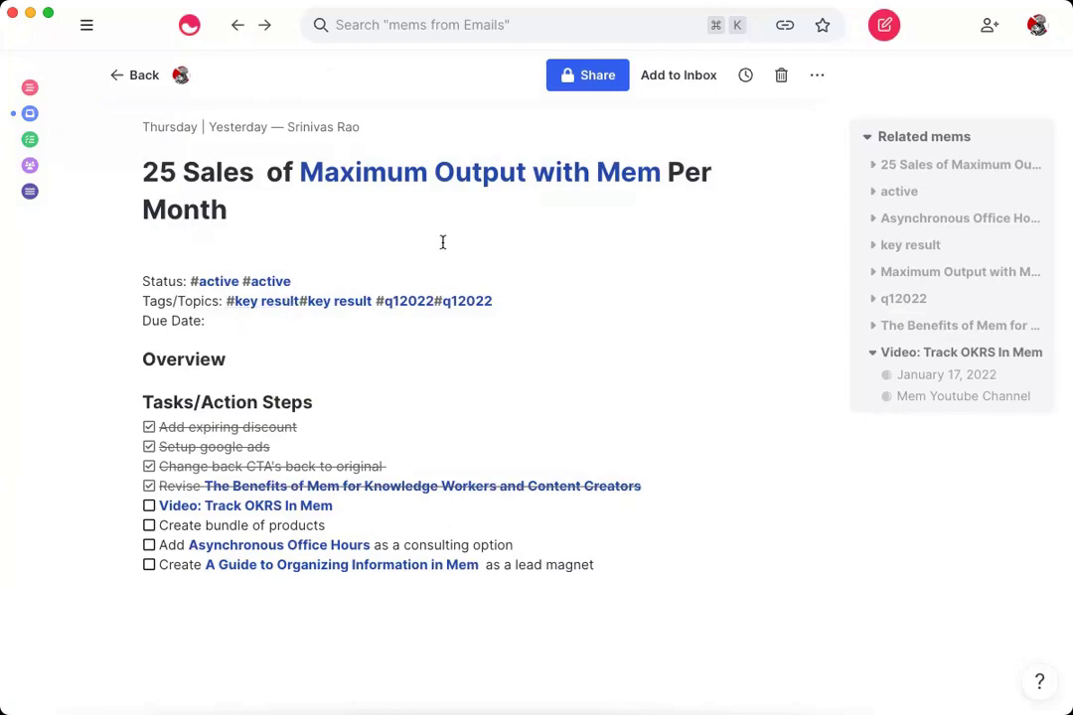
click(247, 301)
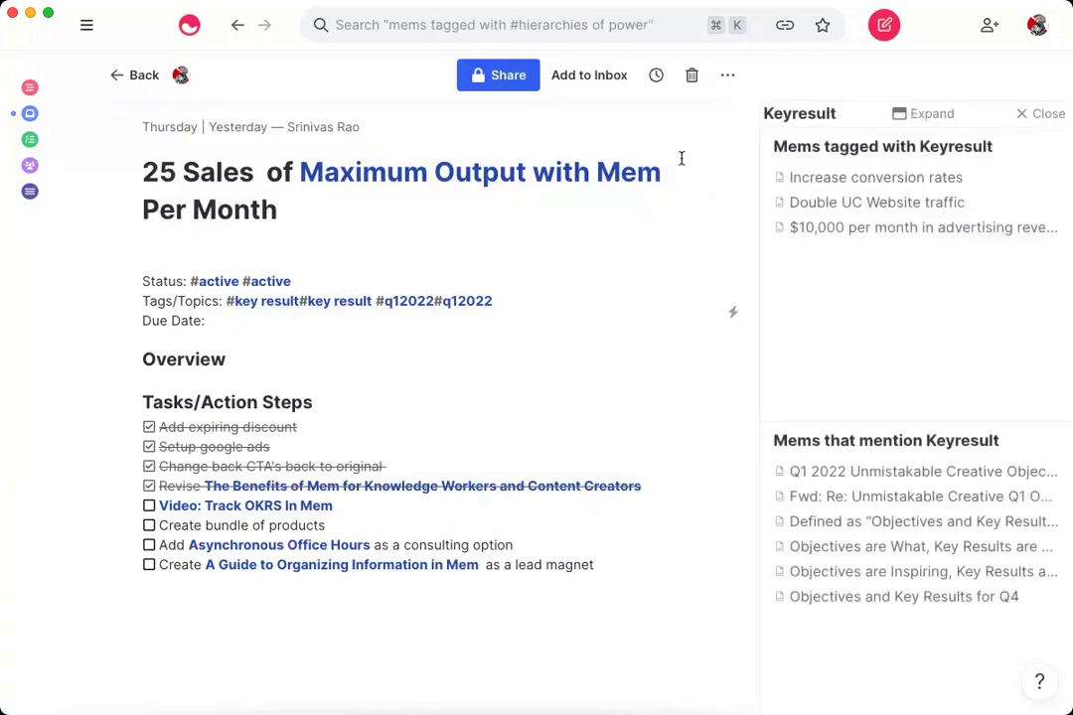
click(876, 204)
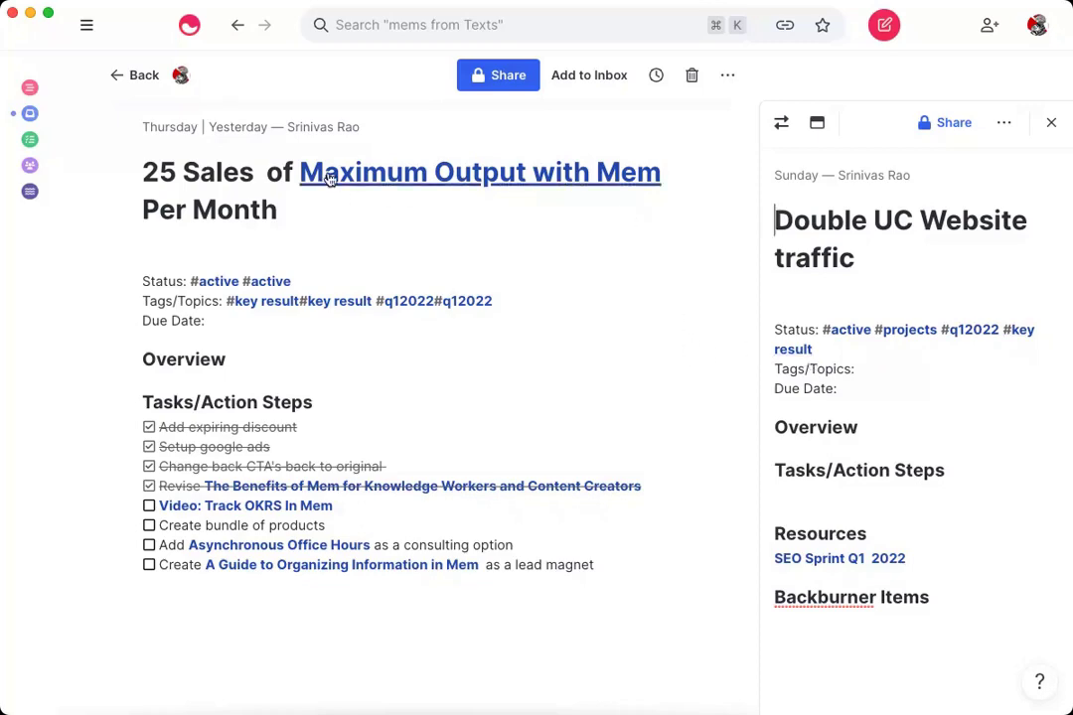
click(233, 30)
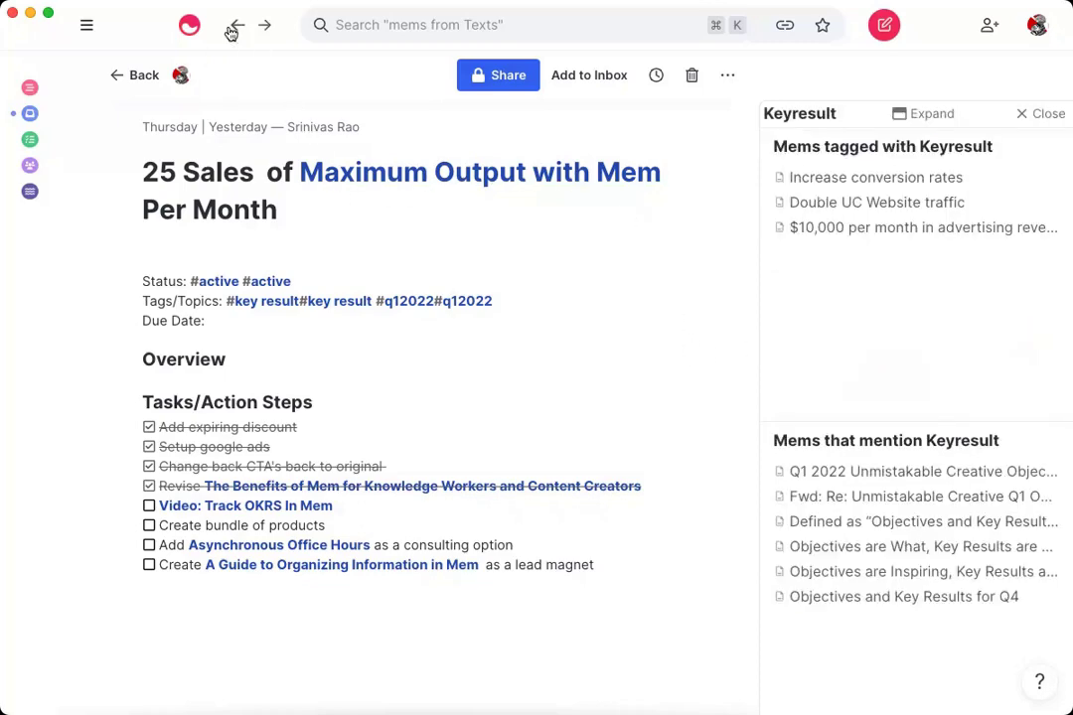
- Reopen the Q1 2022 Unmistakable Creative Objectives and Key Results mem from the Timeline and review its objectives and key results
click(117, 75)
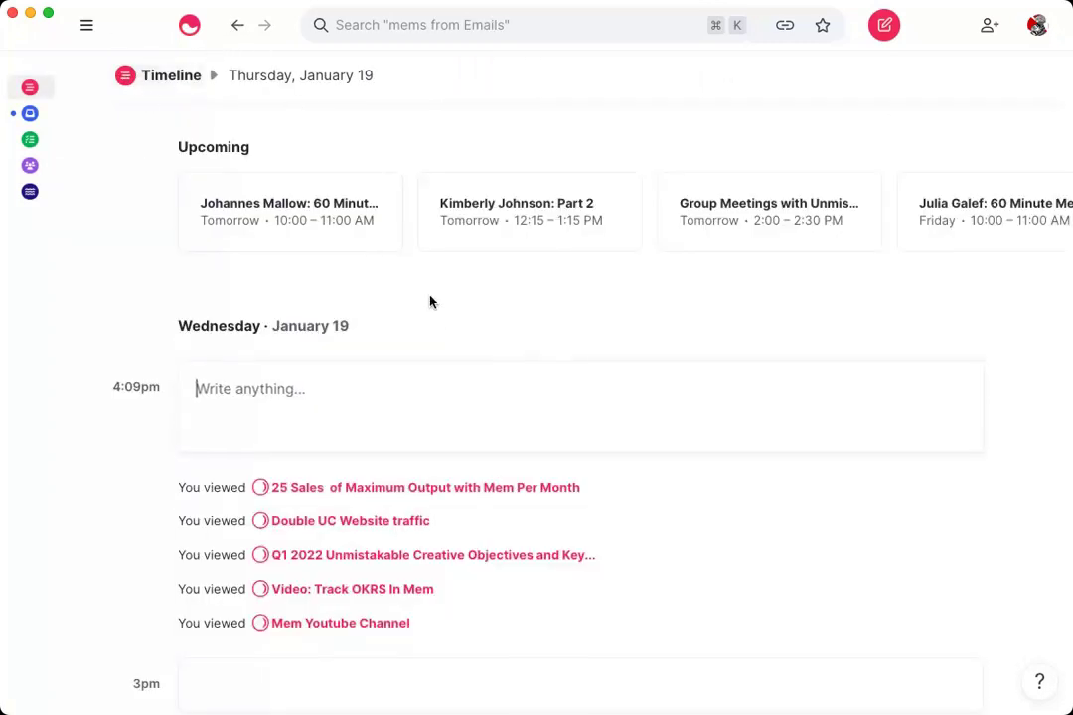
scroll(433, 312, down, 5)
scroll(437, 320, up, 3)
click(425, 387)
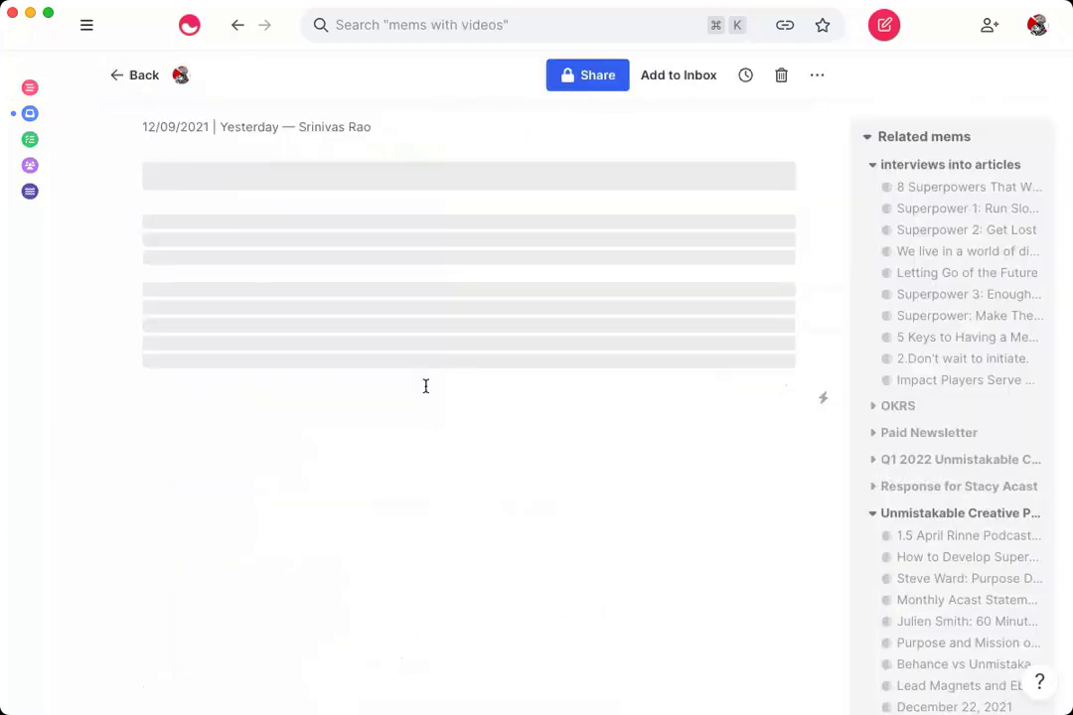
scroll(414, 307, down, 5)
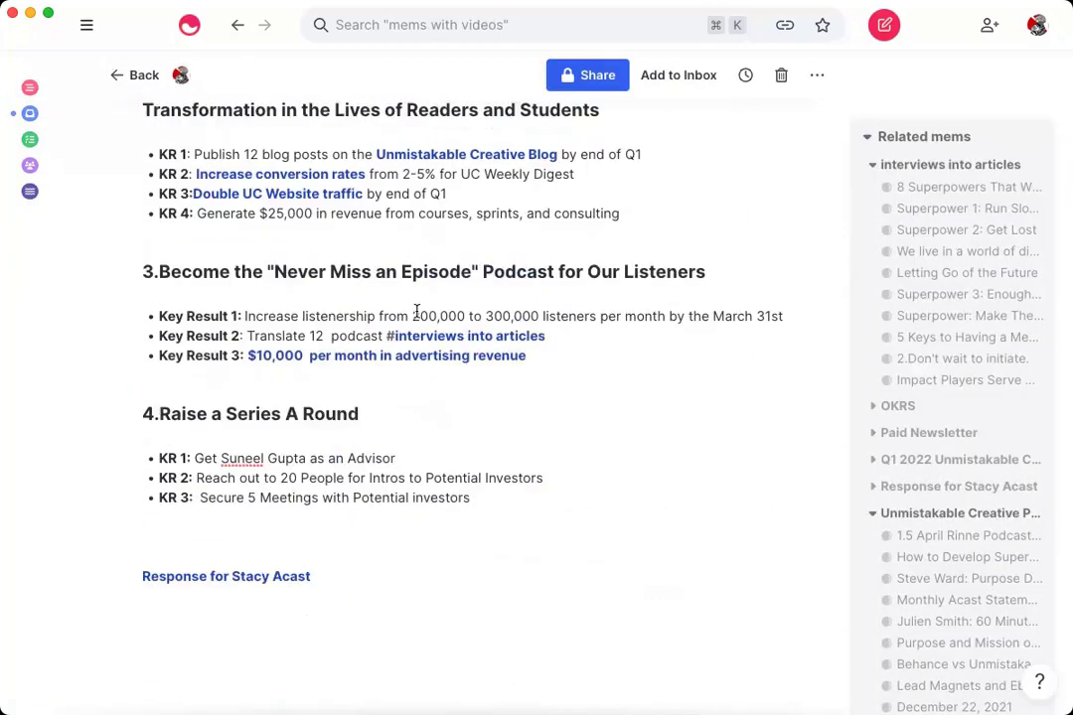
scroll(377, 308, up, 5)
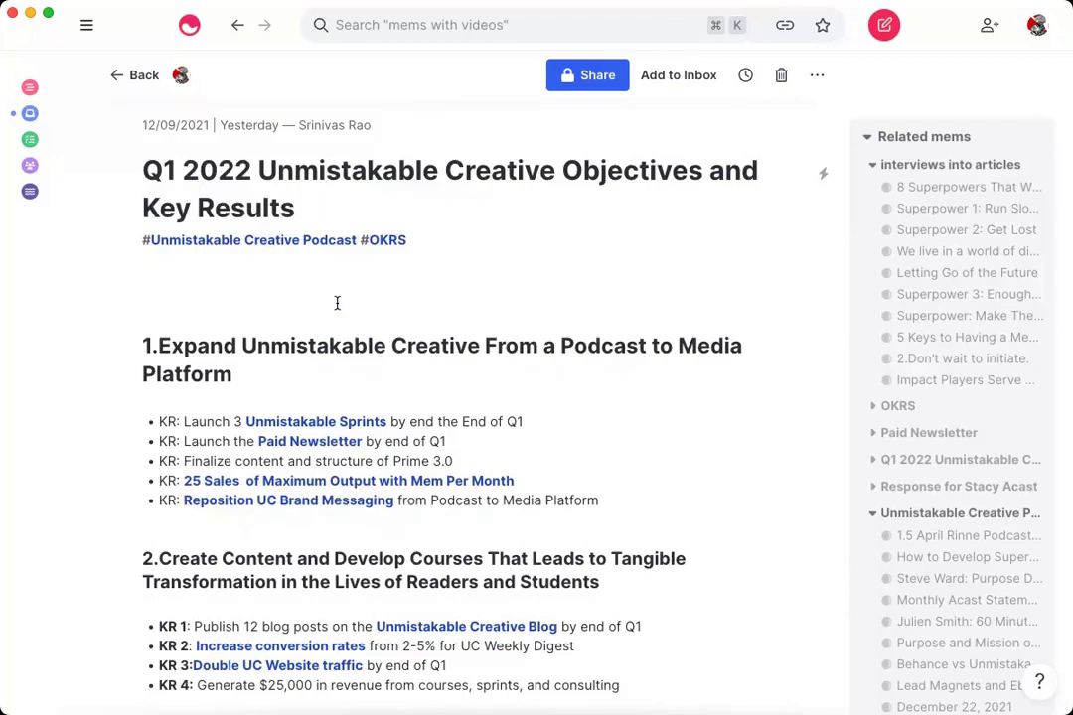
scroll(378, 278, down, 2)
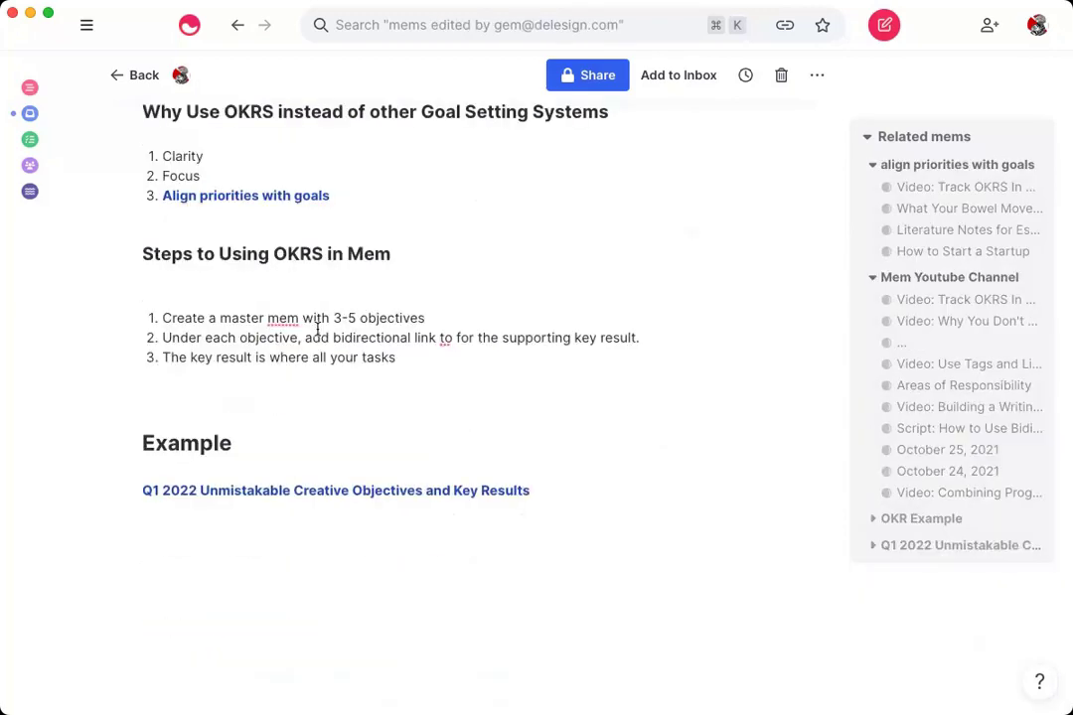